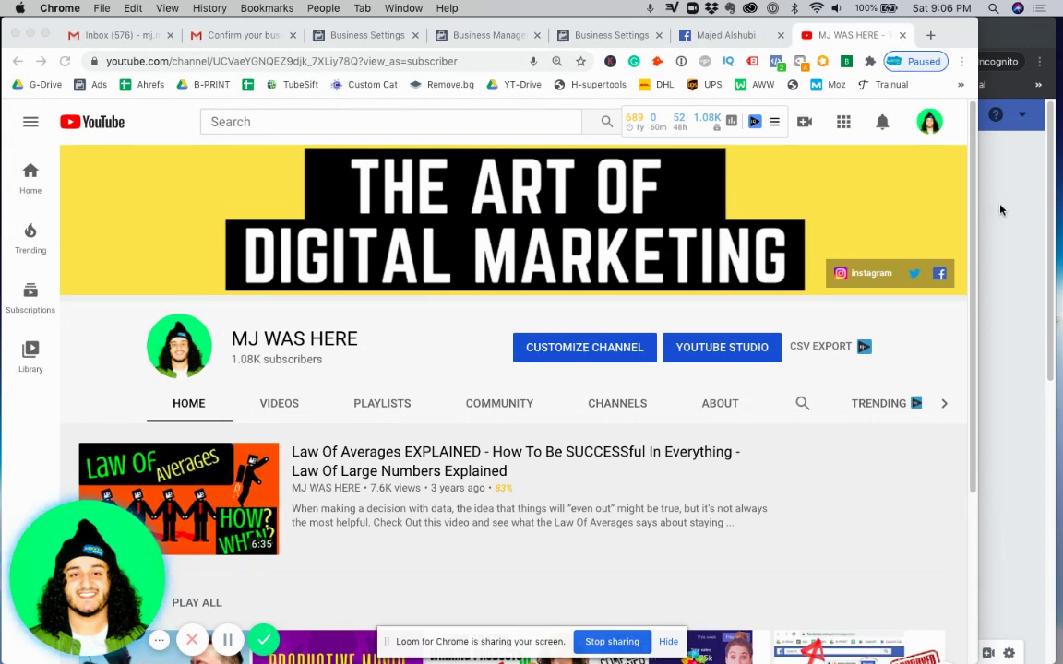
# Bring Facebook forward and open Your Pages listing Champion Method, 7abibiti and Admoore Marketing.
pyautogui.click(1001, 210)
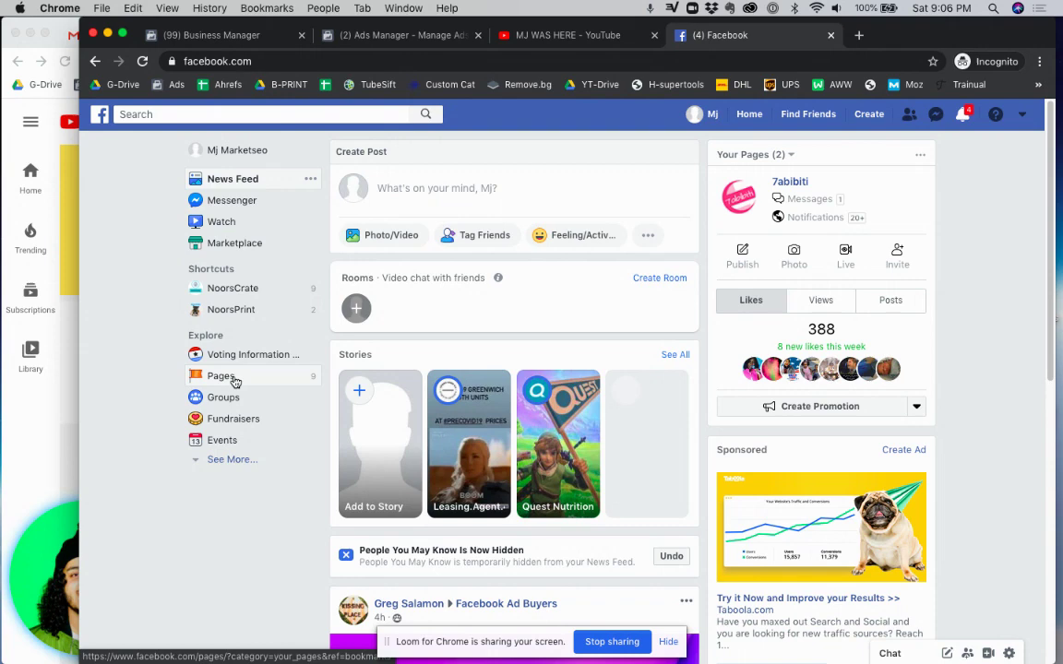
pyautogui.click(235, 379)
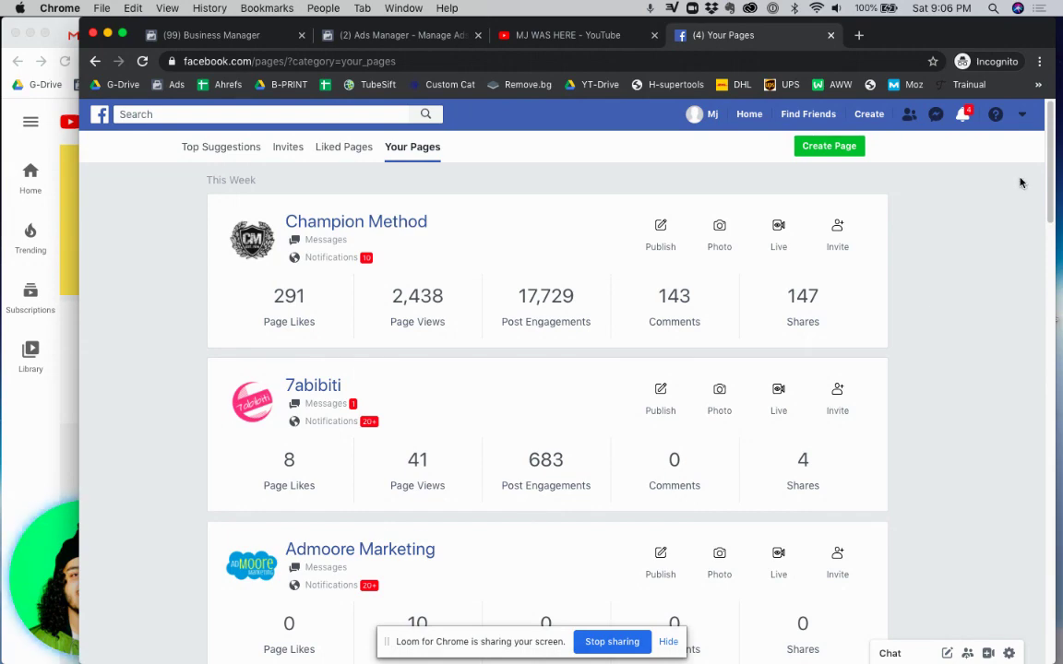
pyautogui.scroll(-5, 1045, 212)
pyautogui.scroll(5, 1041, 139)
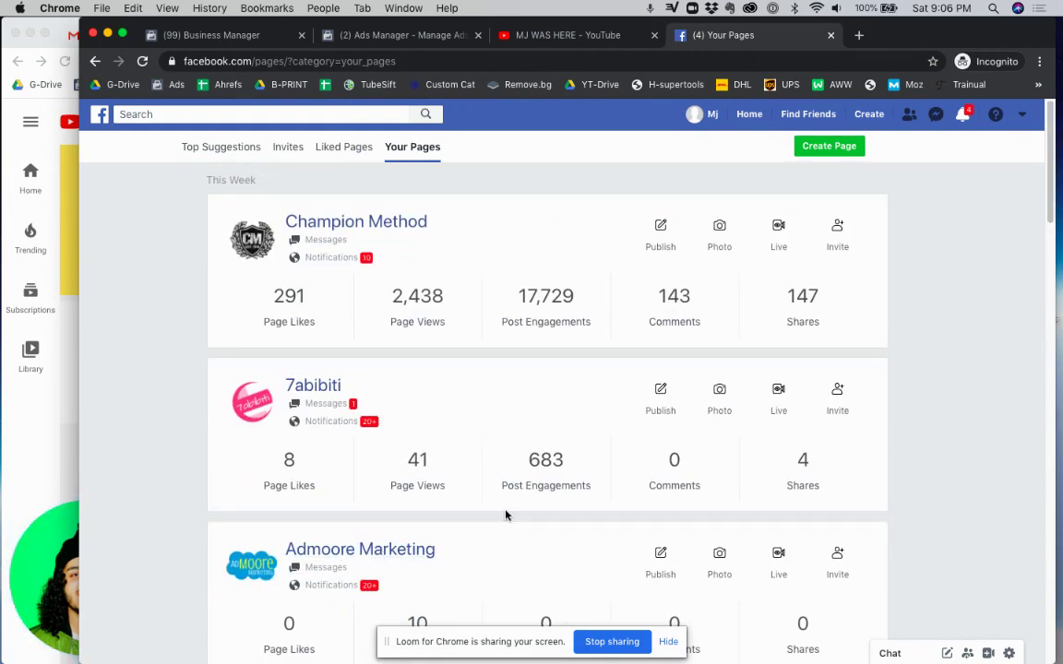
# Open the 7abibiti page and switch to its Business Manager view.
pyautogui.click(315, 387)
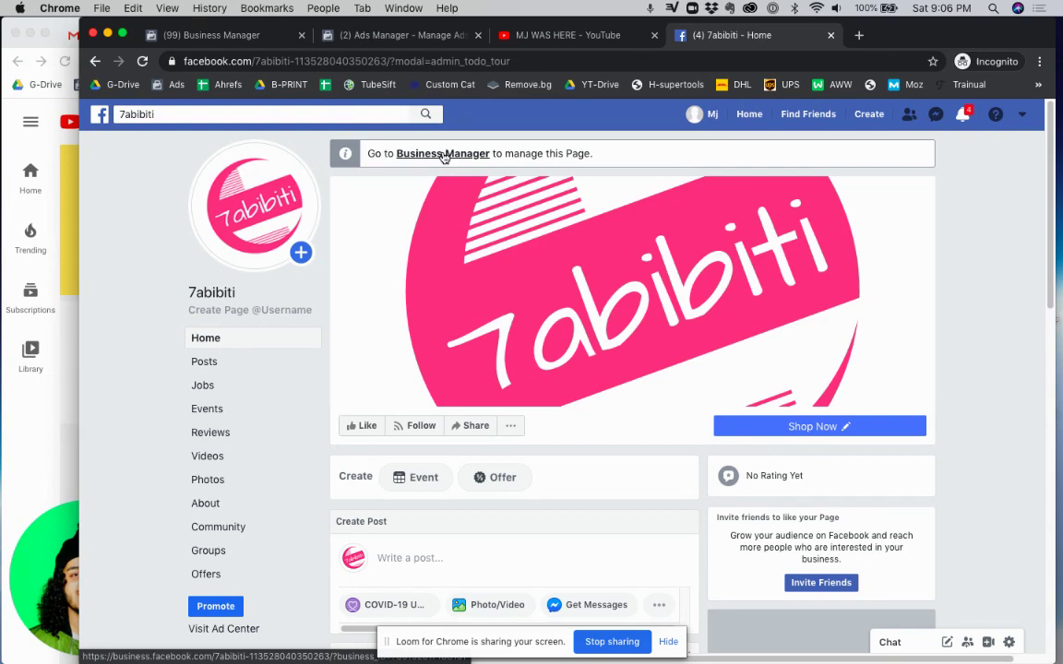
pyautogui.click(443, 154)
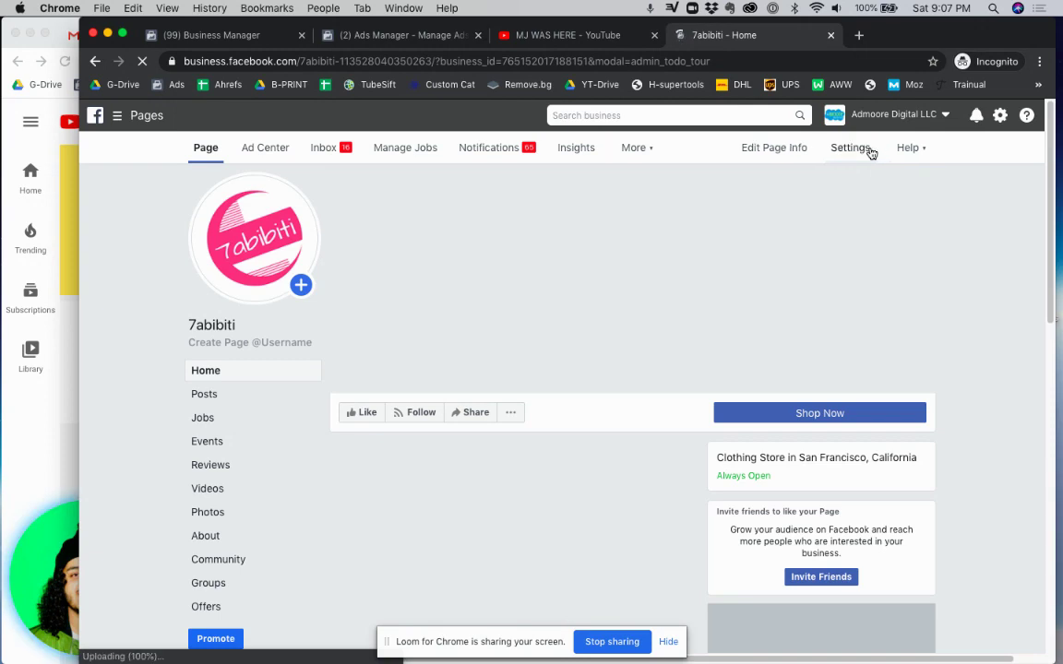
# Go to the 7abibiti page's Settings and show the Page Roles section.
pyautogui.click(870, 152)
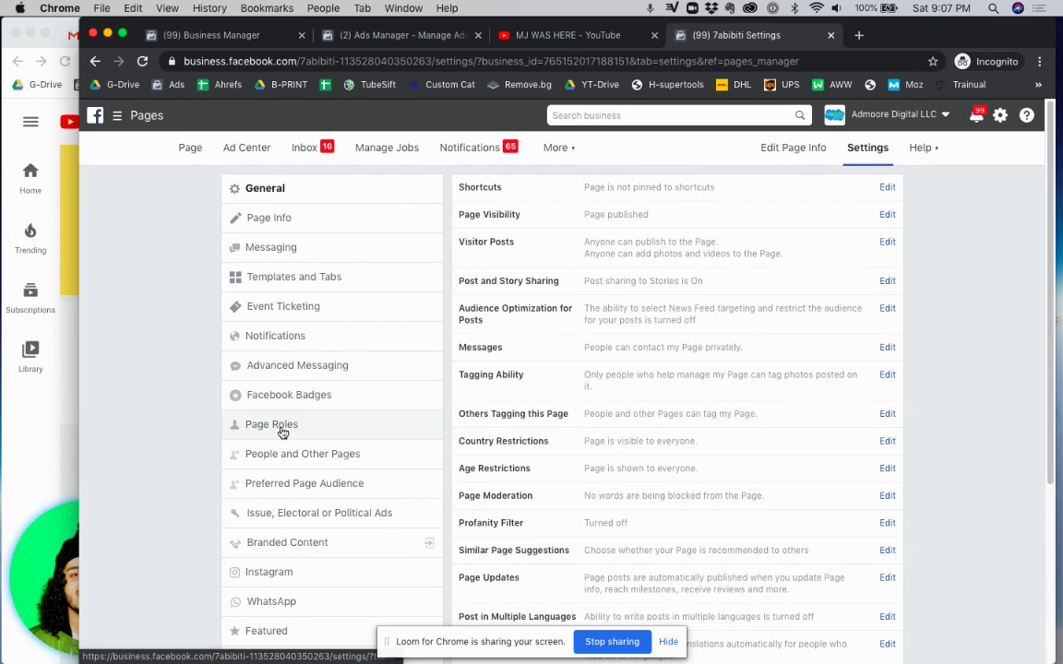
pyautogui.click(281, 431)
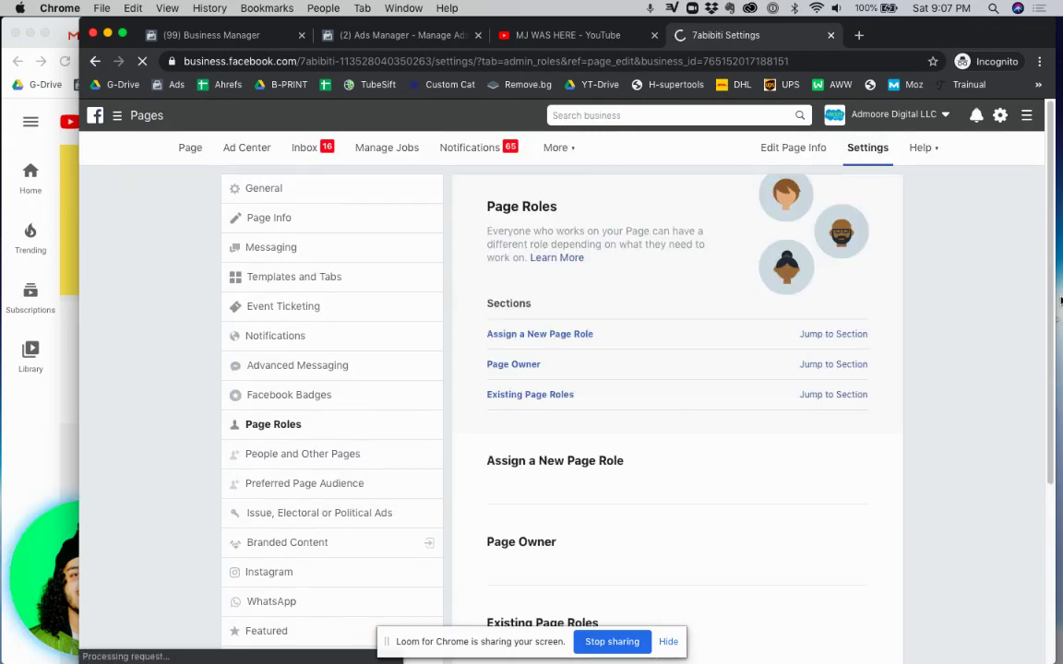
# Look over the assignable roles and highlight the Editor role's description.
pyautogui.moveTo(1049, 294); pyautogui.dragTo(1044, 351)
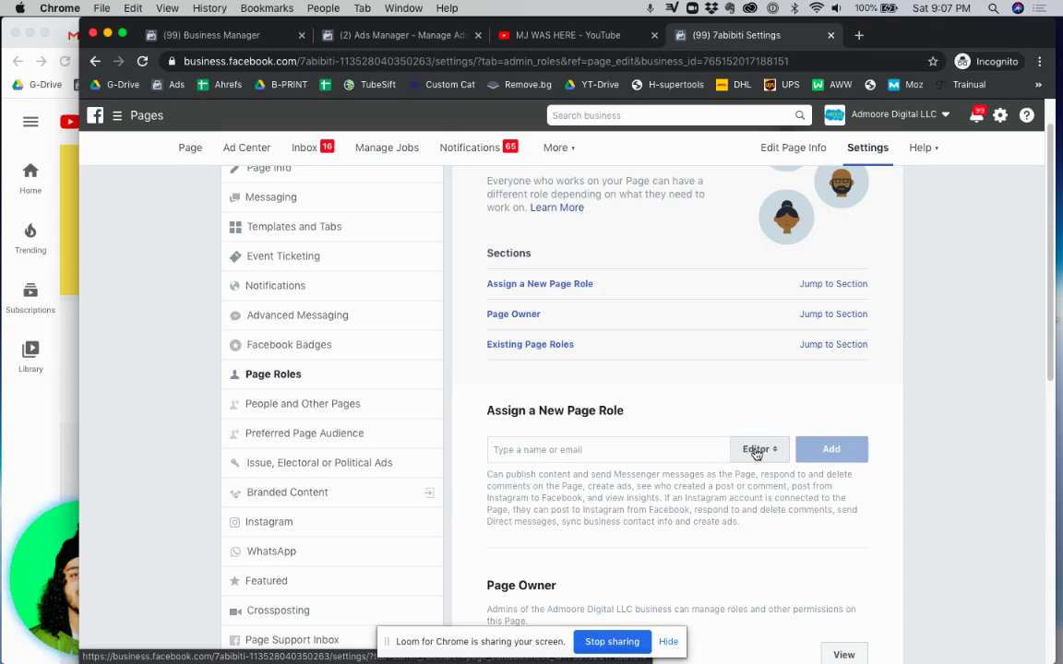
pyautogui.click(757, 451)
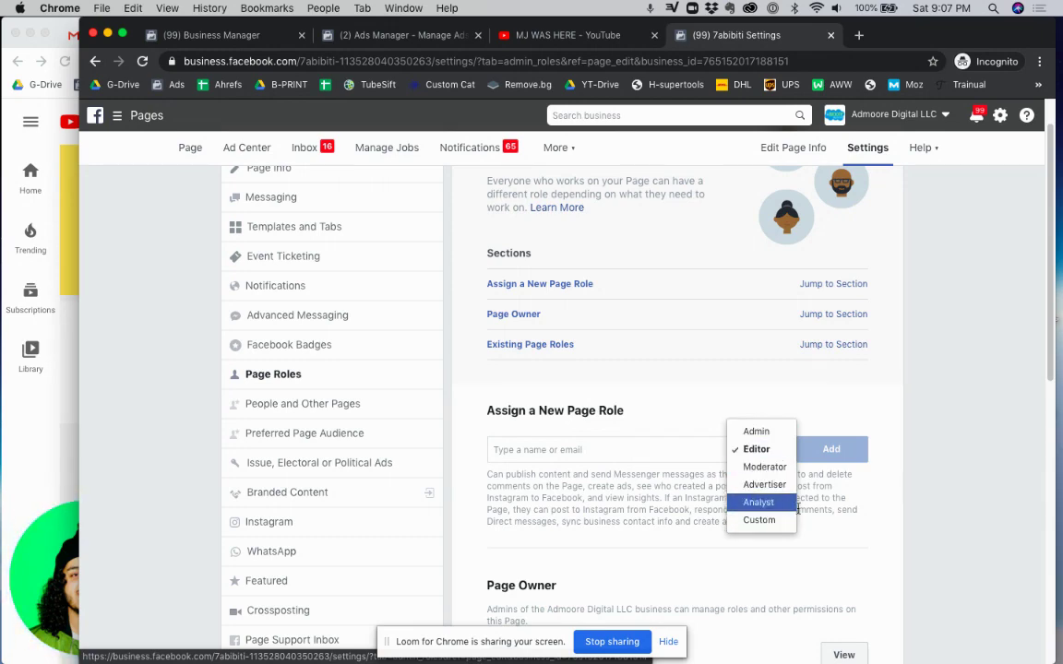
pyautogui.click(847, 501)
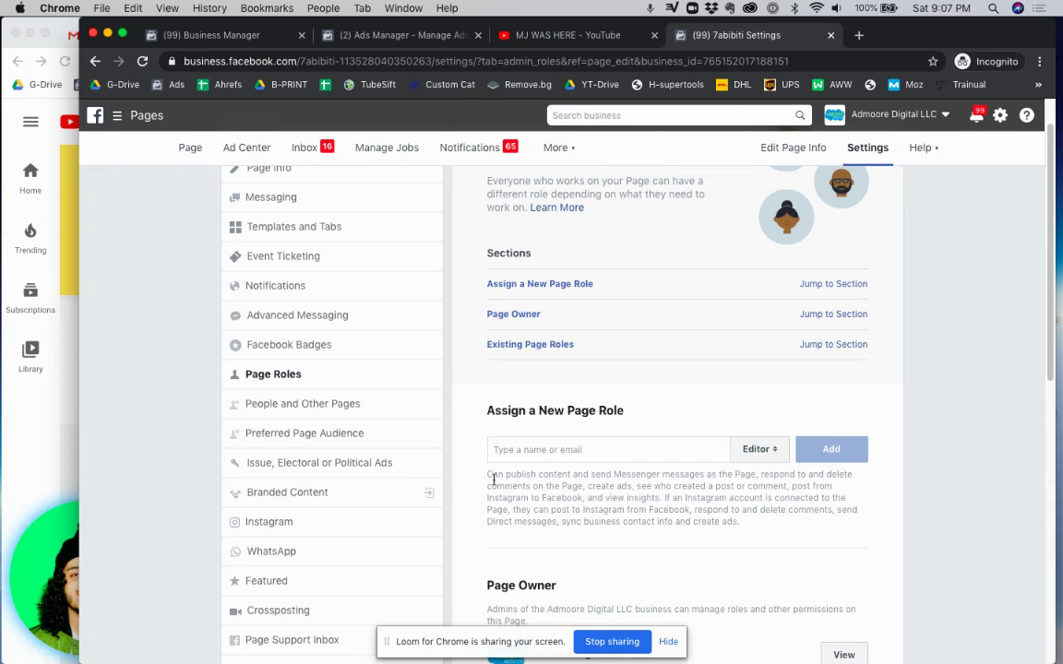
pyautogui.moveTo(490, 479); pyautogui.dragTo(743, 517)
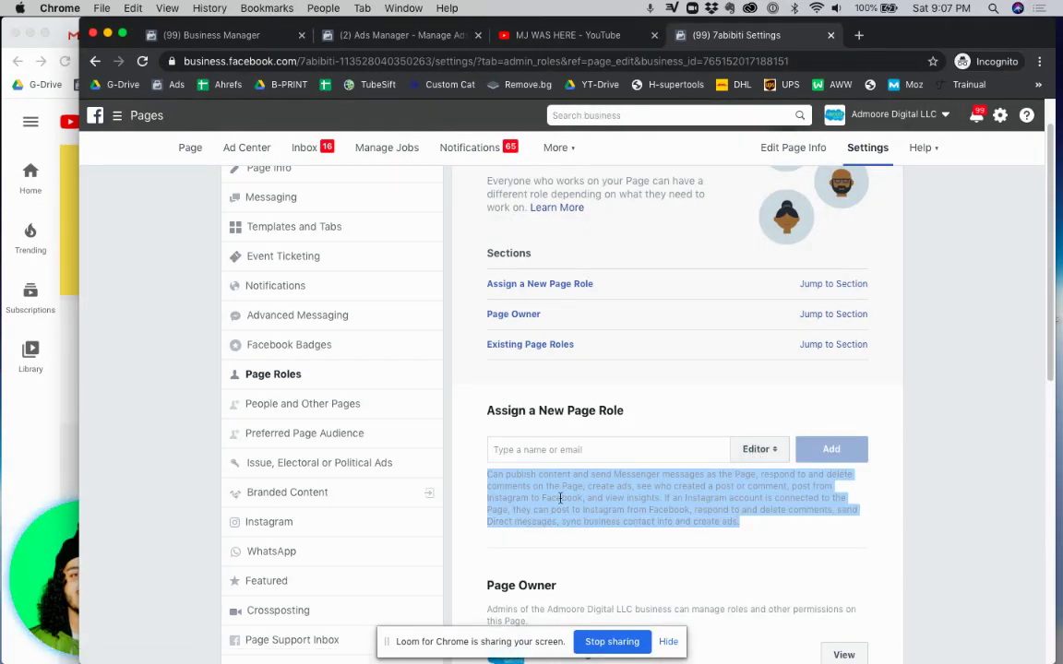
# Try Moderator, then set the new page role to Admin.
pyautogui.click(755, 450)
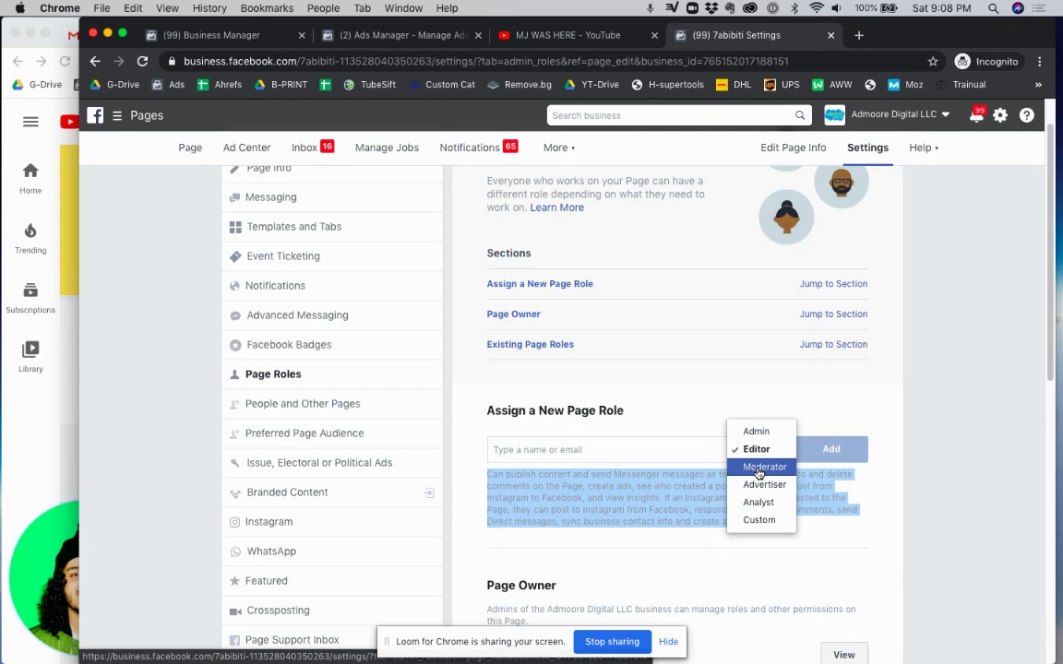
pyautogui.click(759, 466)
pyautogui.click(744, 449)
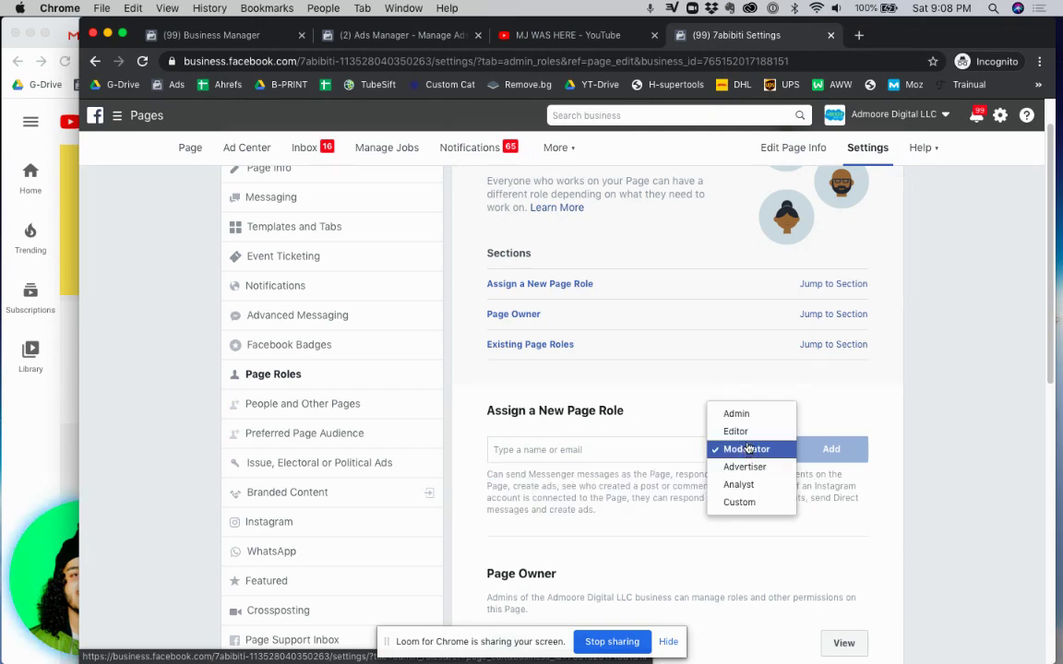
pyautogui.click(752, 417)
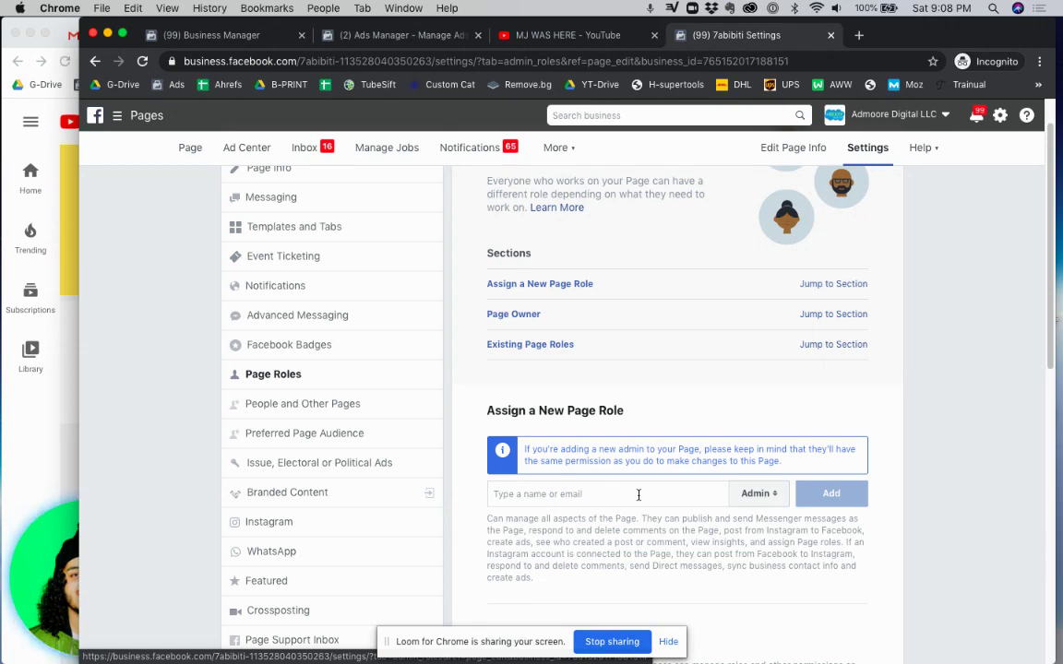
pyautogui.click(752, 496)
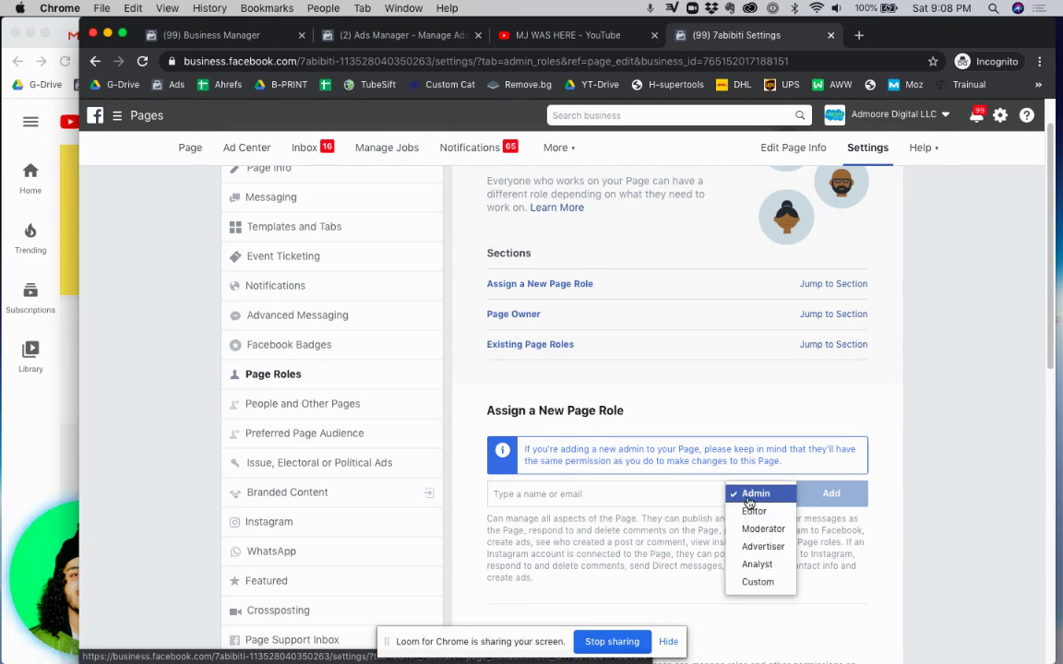
pyautogui.click(749, 501)
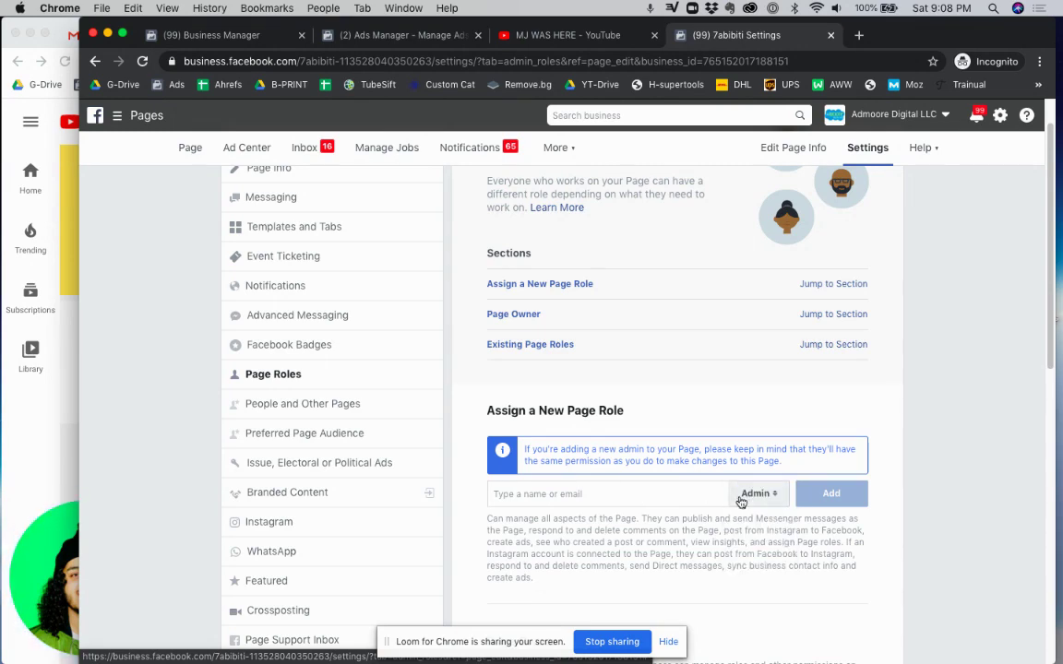
pyautogui.click(633, 493)
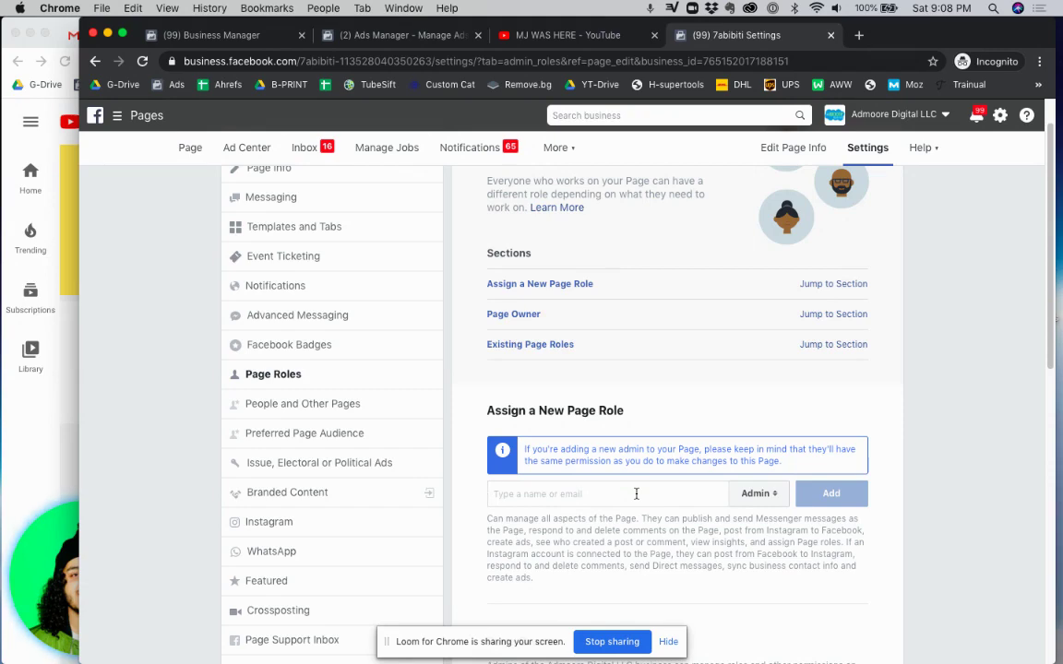
pyautogui.write('mark zu')
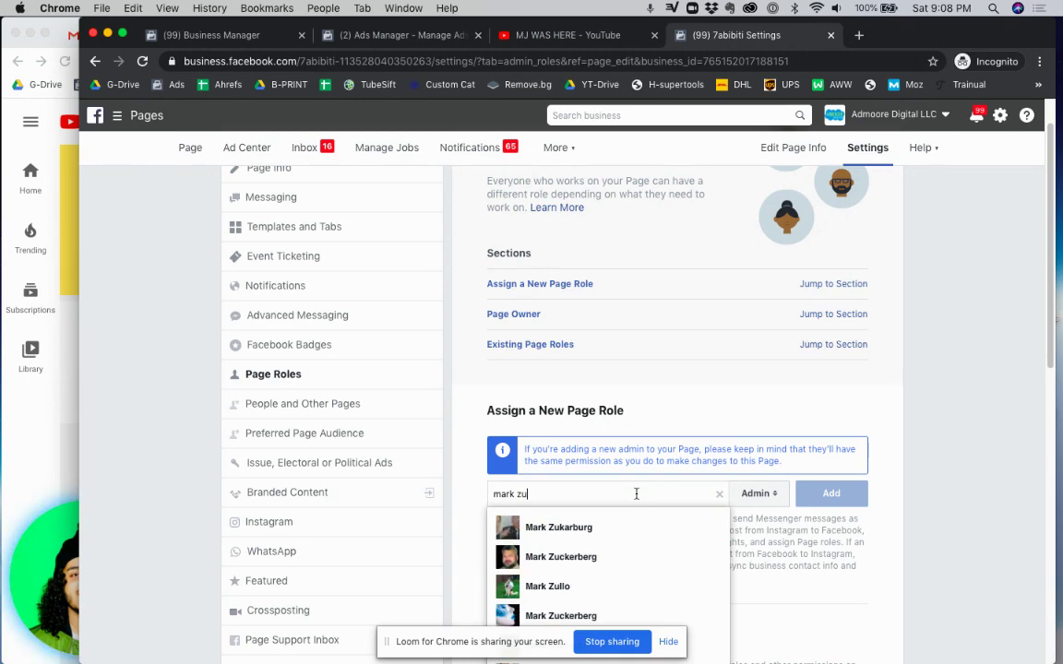
pyautogui.scroll(-2, 623, 580)
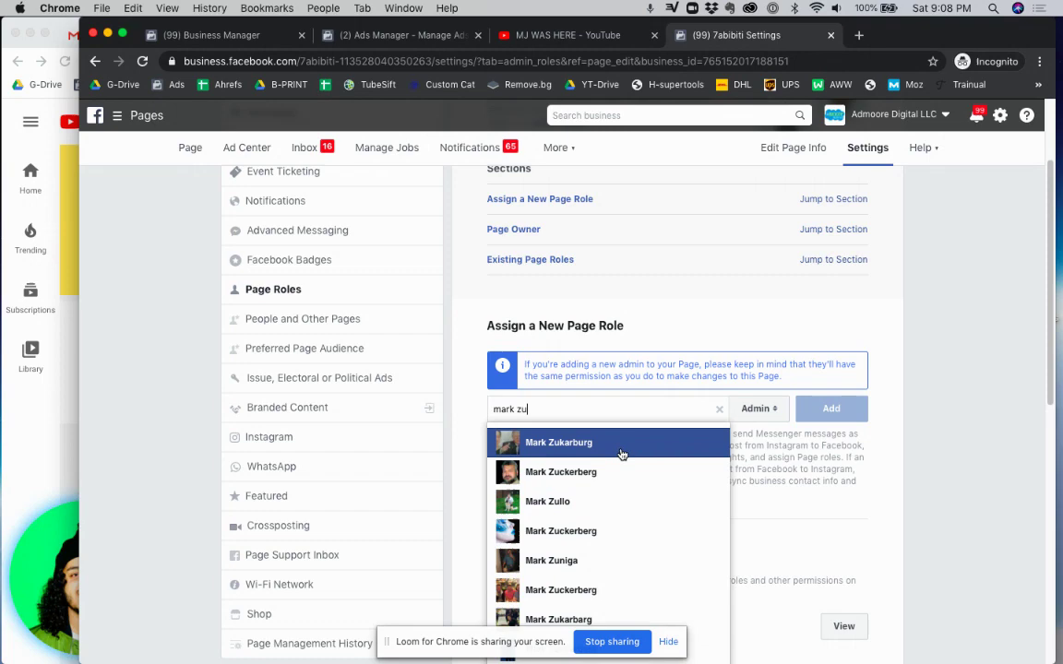
pyautogui.press('BackSpace')
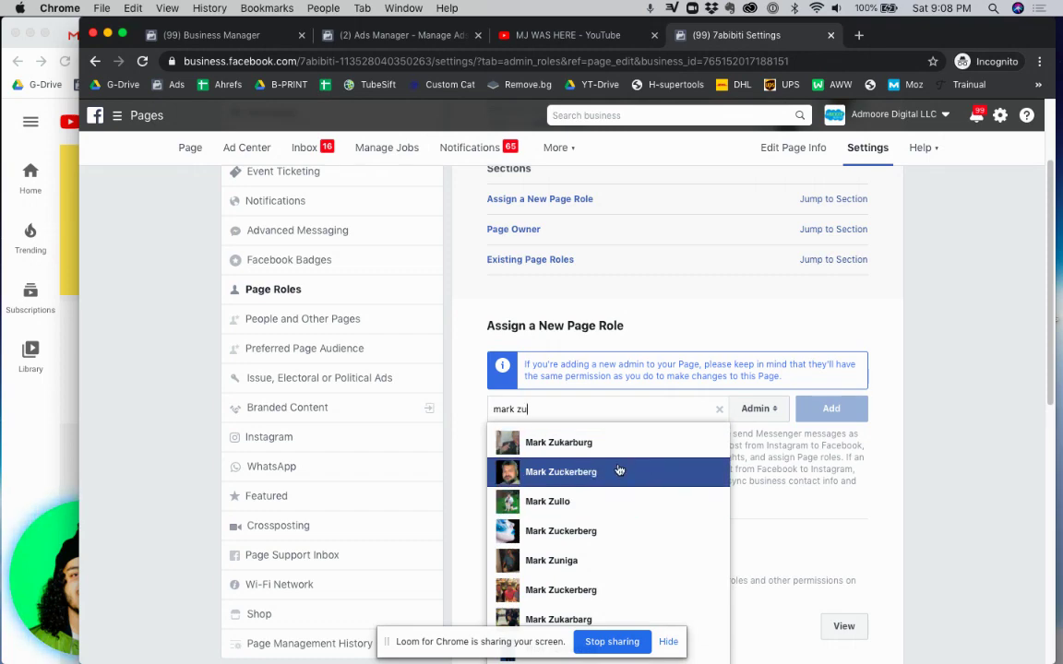
pyautogui.press('BackSpace')
pyautogui.press('BackSpace')
pyautogui.press('BackSpace')
pyautogui.press('BackSpace')
pyautogui.press('BackSpace')
pyautogui.press('BackSpace')
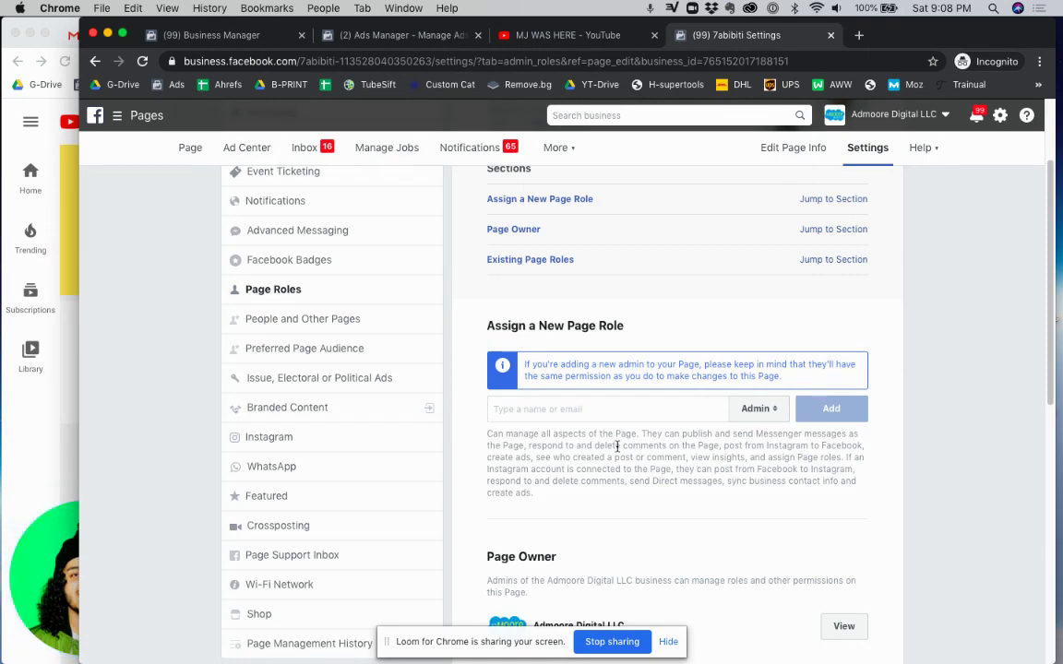
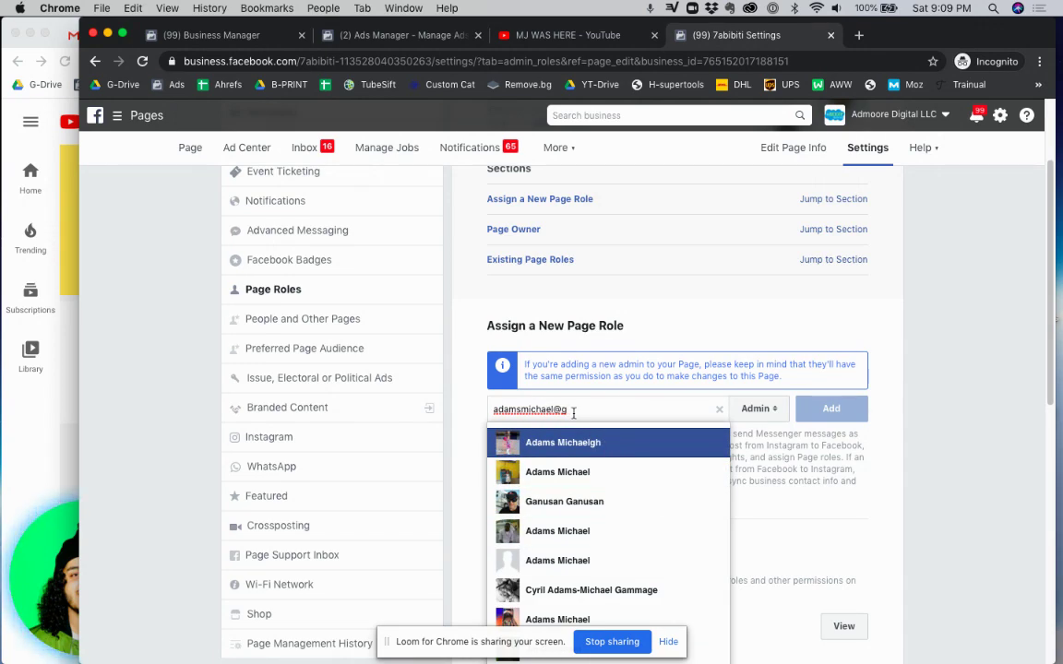
pyautogui.moveTo(573, 412); pyautogui.dragTo(487, 410)
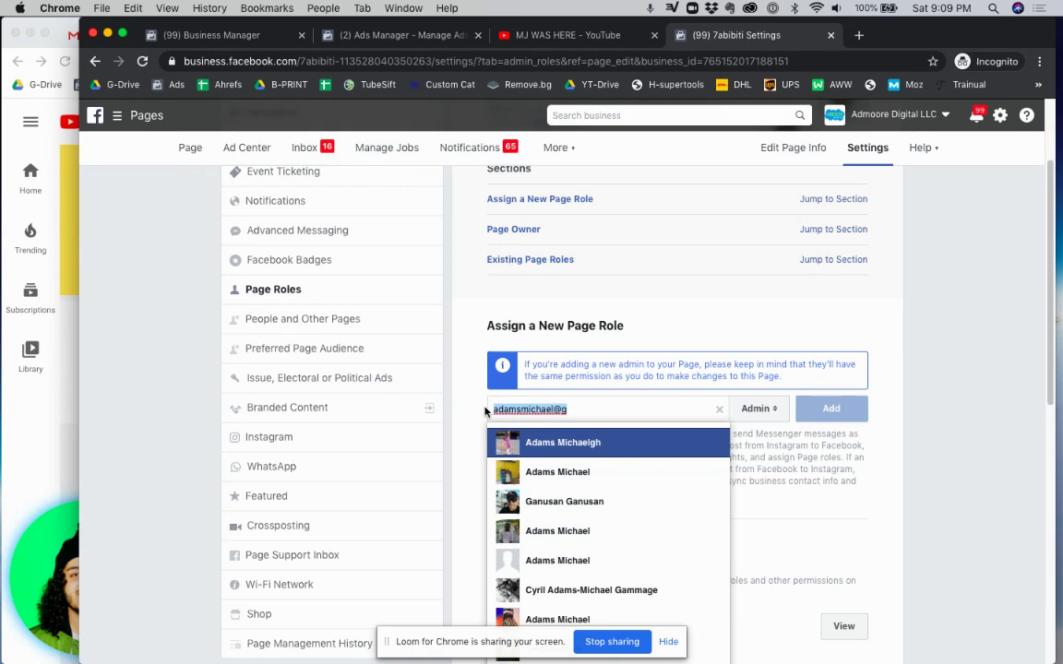
pyautogui.press('BackSpace')
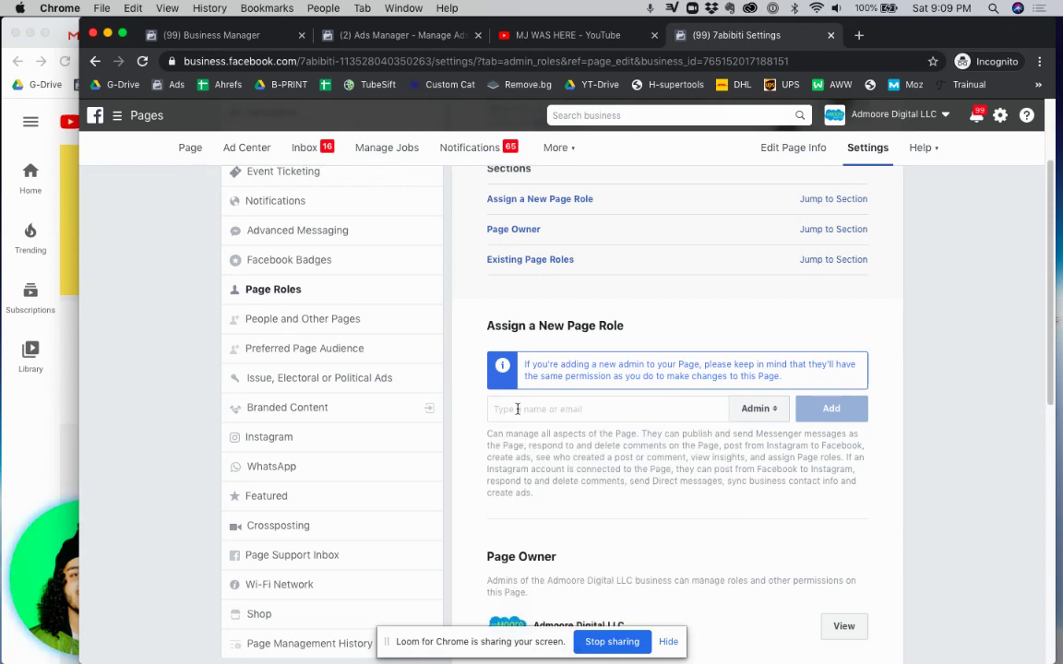